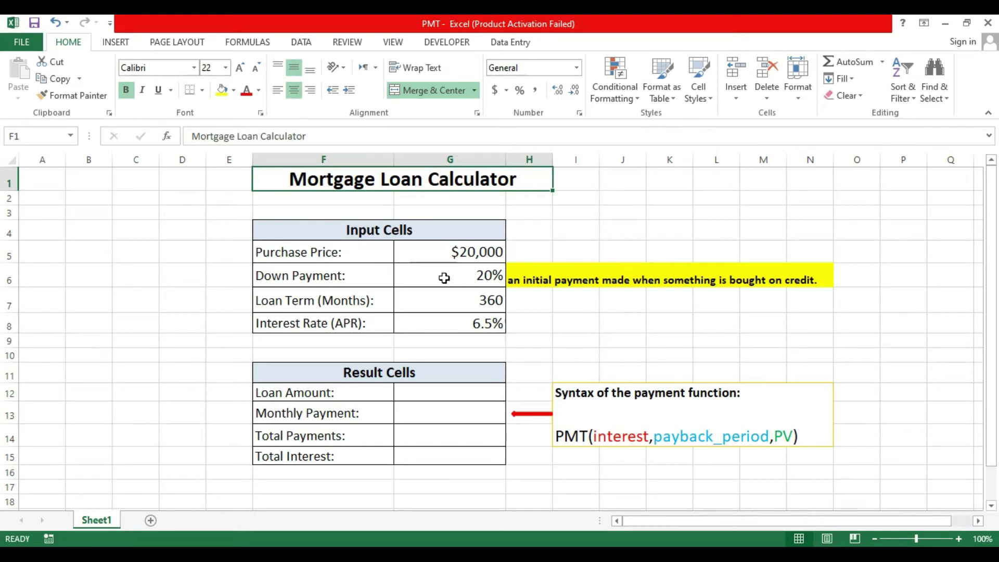
- Review the input and result sections: purchase price, 20% down payment and 6.5% interest rate
{"action": "left_click", "coordinate": [364, 252]}
{"action": "left_click", "coordinate": [397, 237]}
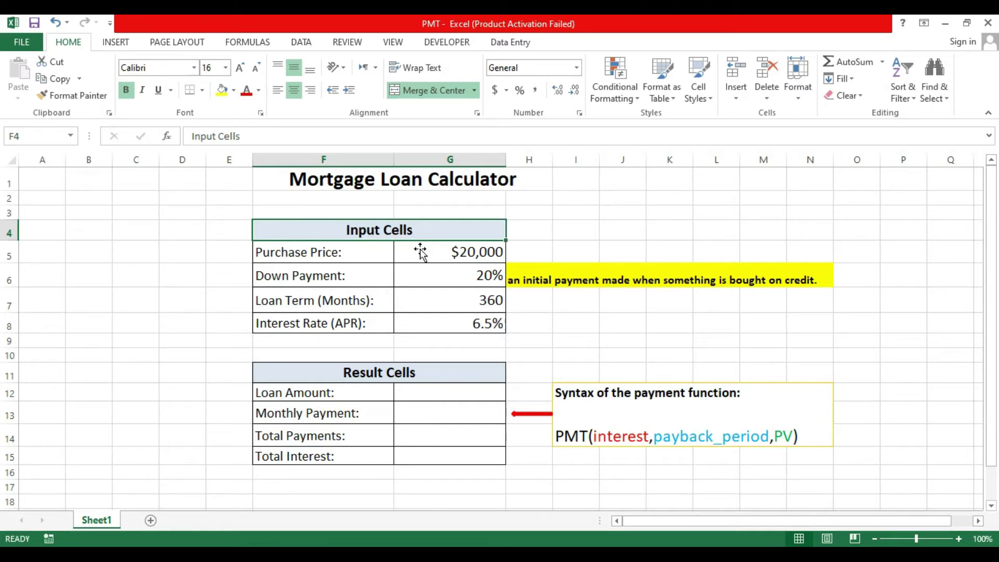
{"action": "left_click", "coordinate": [426, 383]}
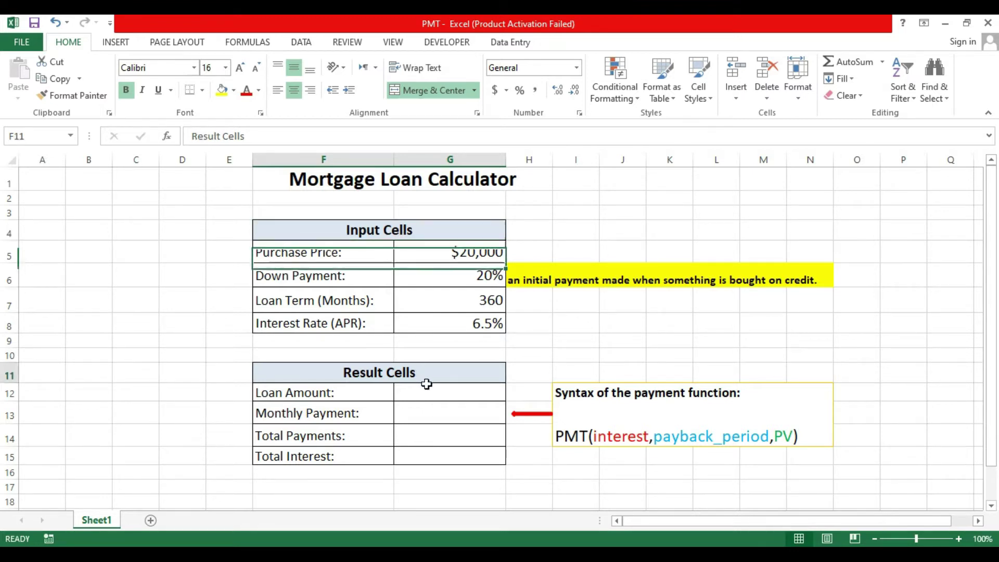
{"action": "left_click", "coordinate": [412, 284]}
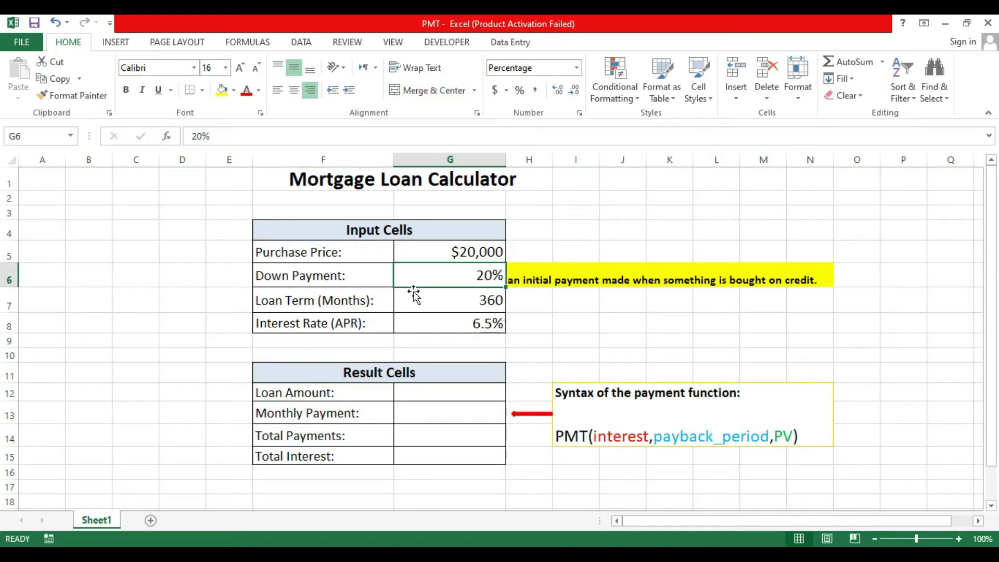
{"action": "left_click", "coordinate": [351, 258]}
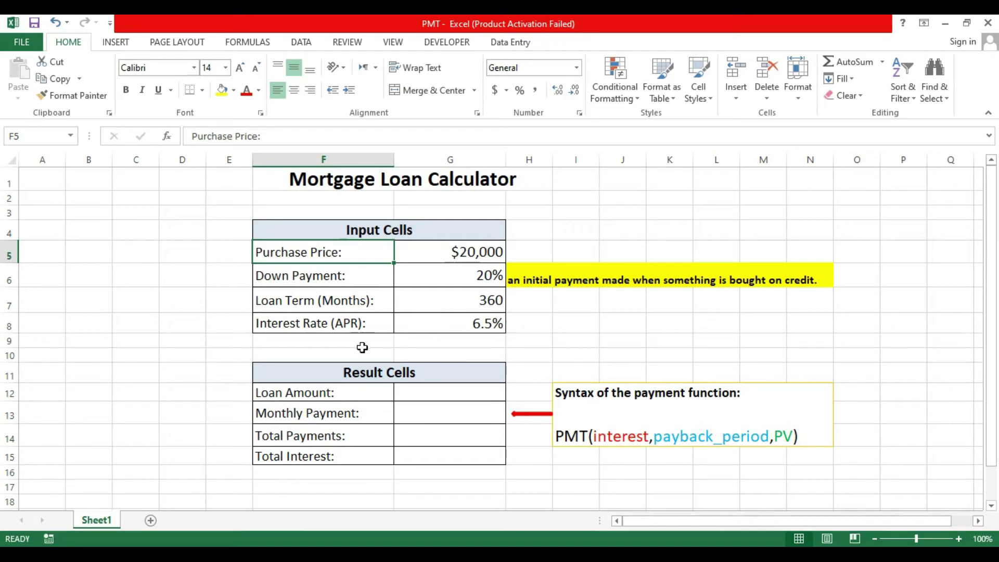
{"action": "left_click", "coordinate": [442, 326]}
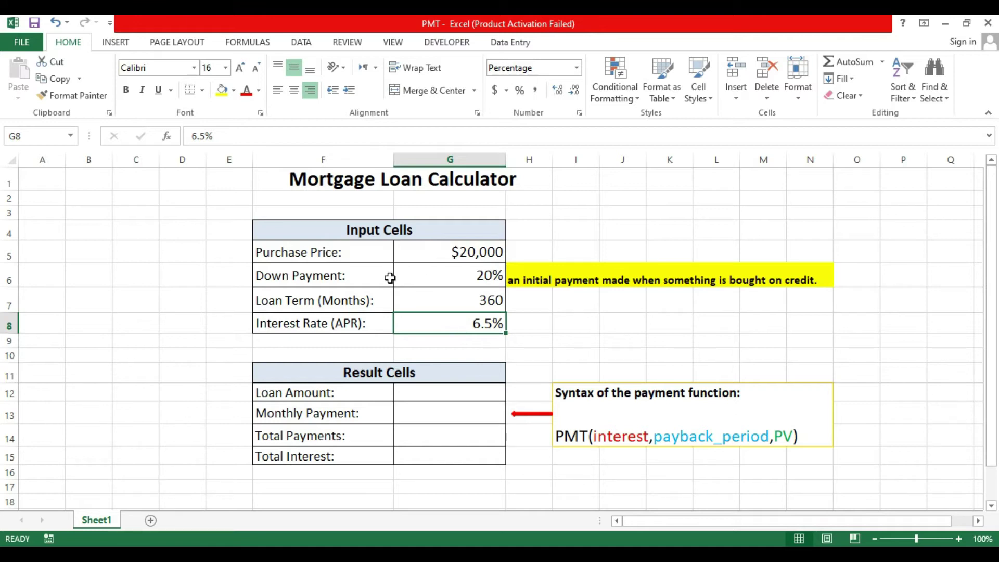
- Enter =G5-G6*G5 in the Loan Amount cell G12, giving $16,000
{"action": "left_click", "coordinate": [454, 399]}
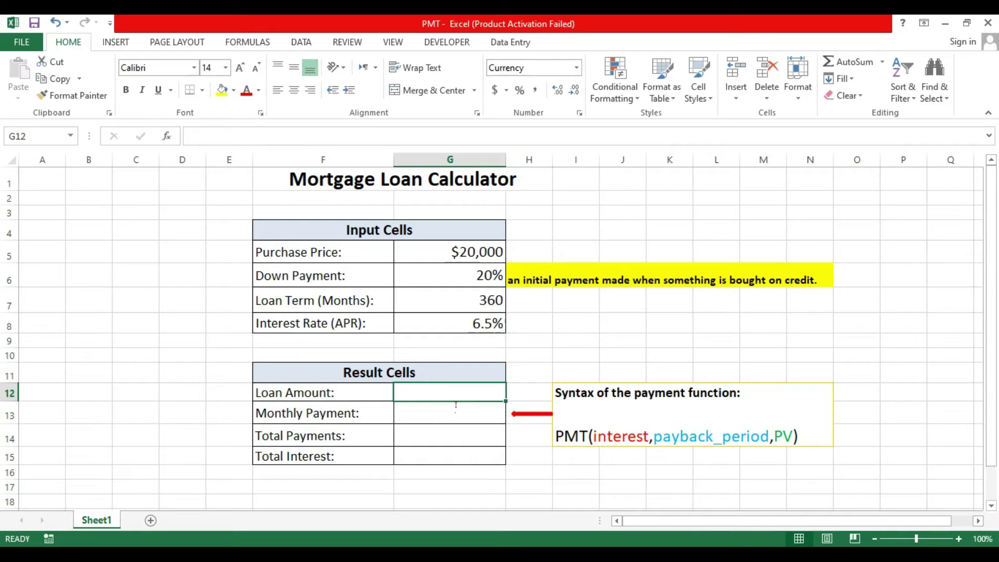
{"action": "type", "text": "="}
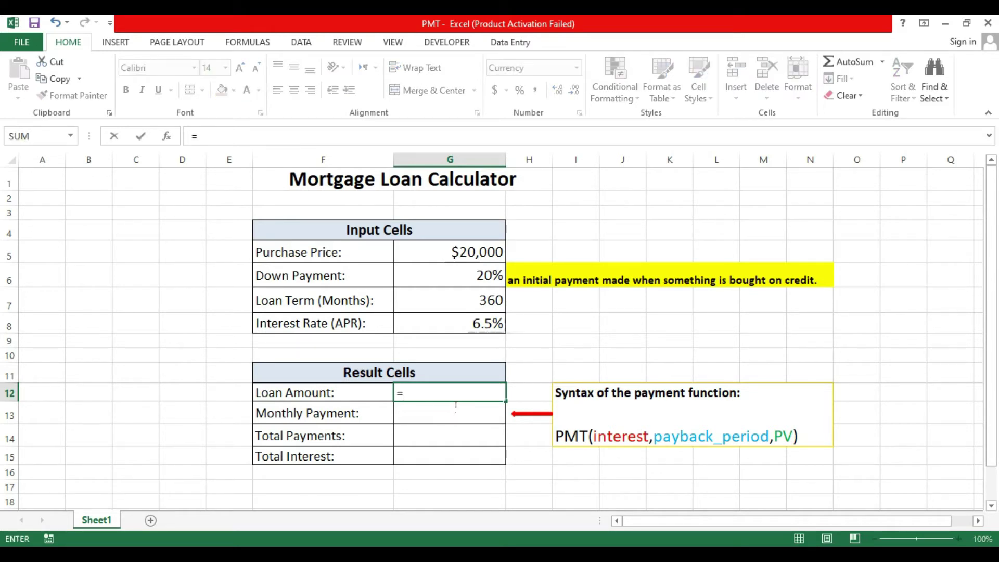
{"action": "left_click", "coordinate": [456, 258]}
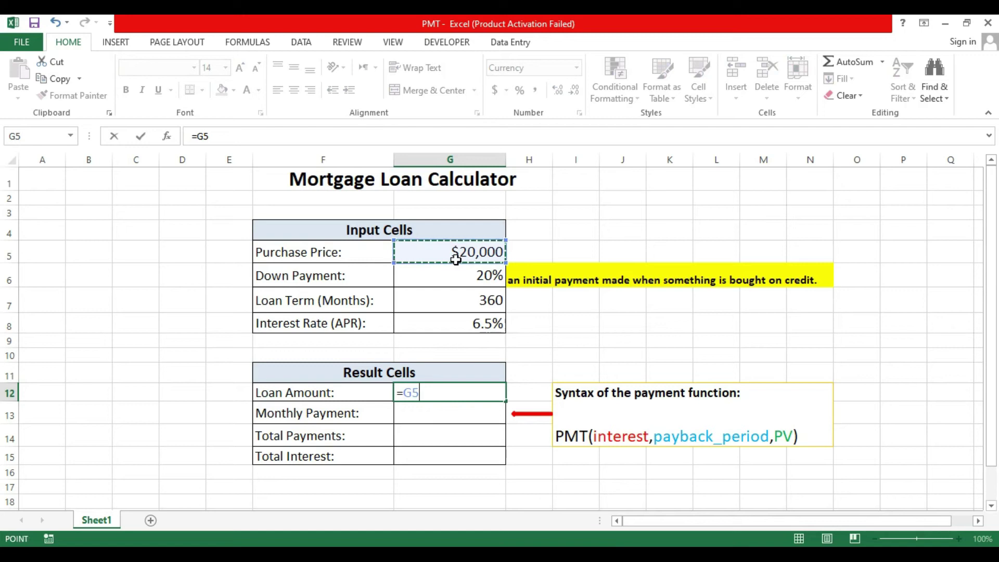
{"action": "type", "text": "-"}
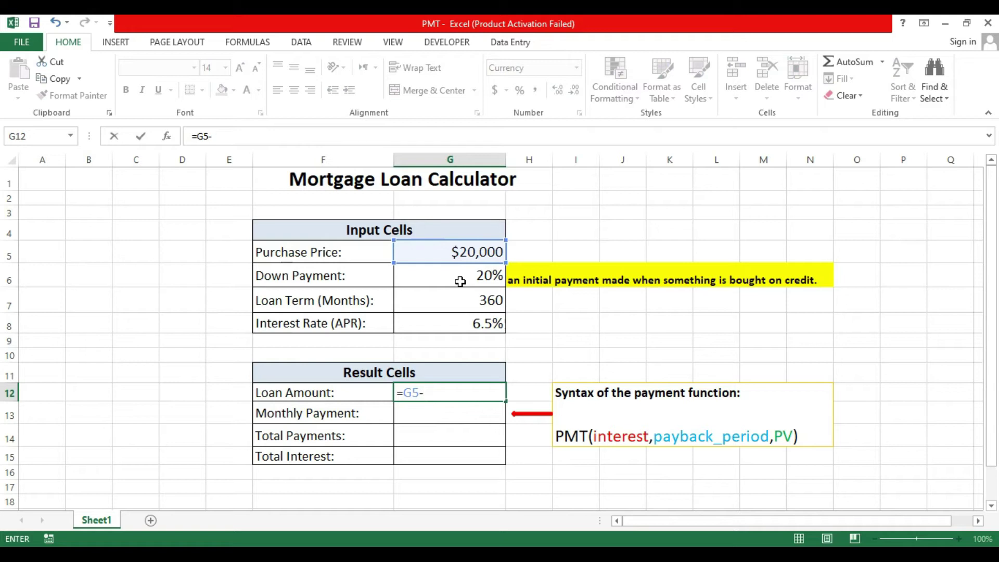
{"action": "left_click", "coordinate": [461, 282]}
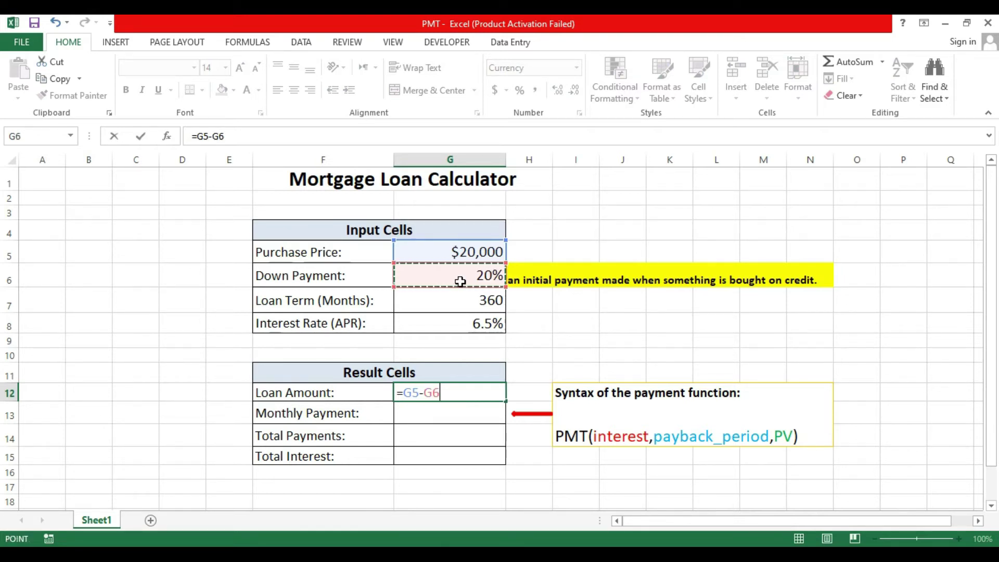
{"action": "type", "text": "*"}
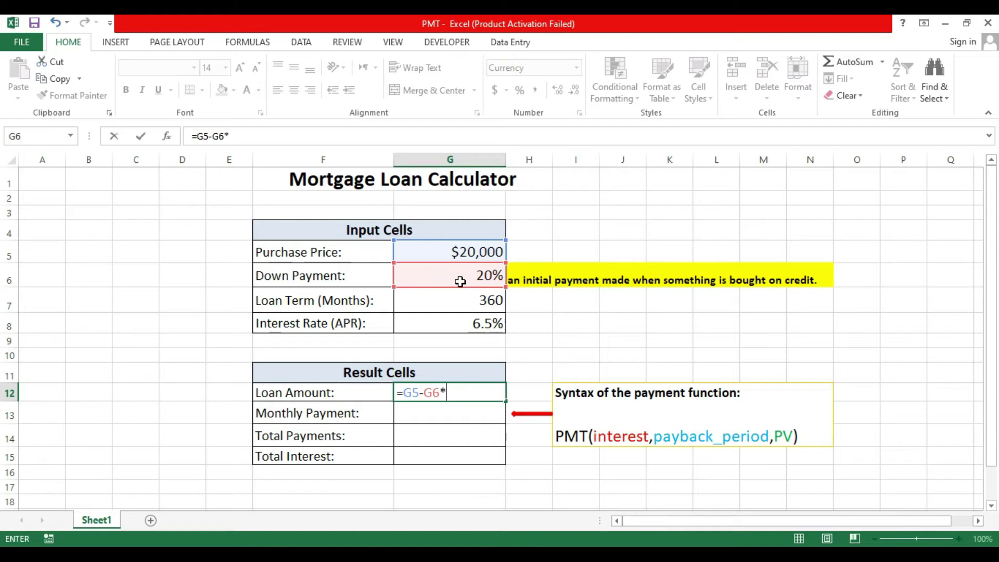
{"action": "left_click", "coordinate": [458, 255]}
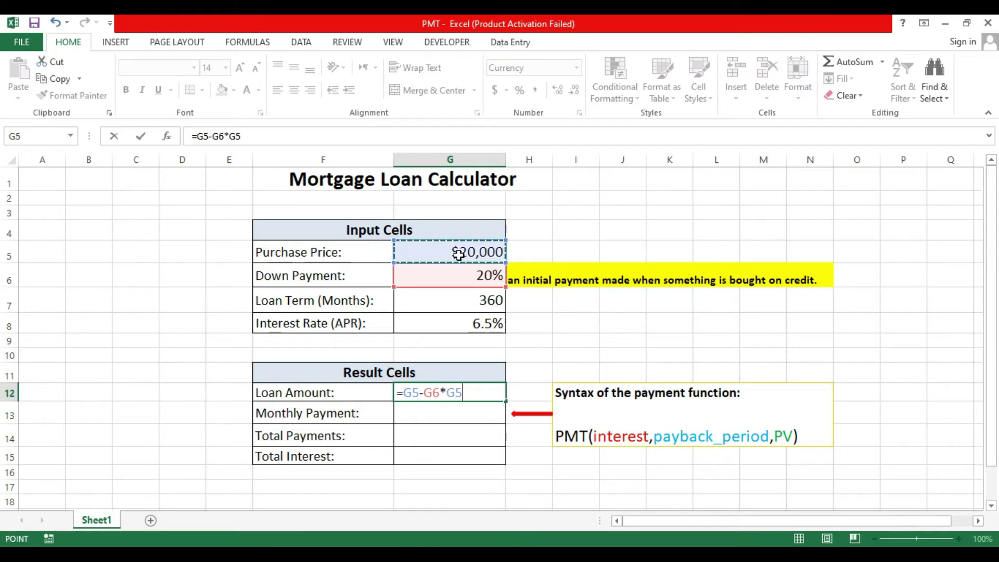
{"action": "key", "text": "Return"}
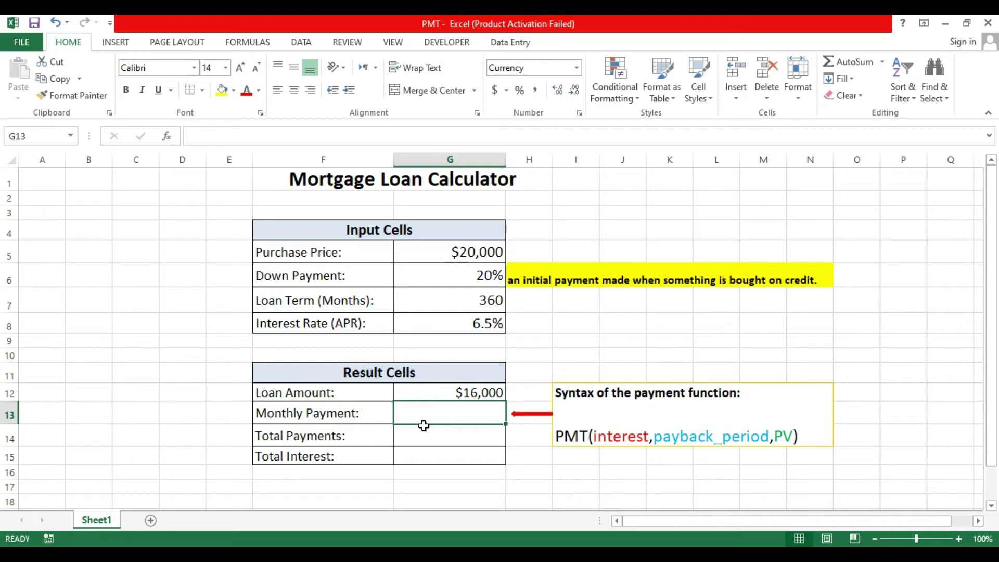
- Enter =PMT(G8/12,G7,G12) in the Monthly Payment cell G13, showing ($101)
{"action": "type", "text": "="}
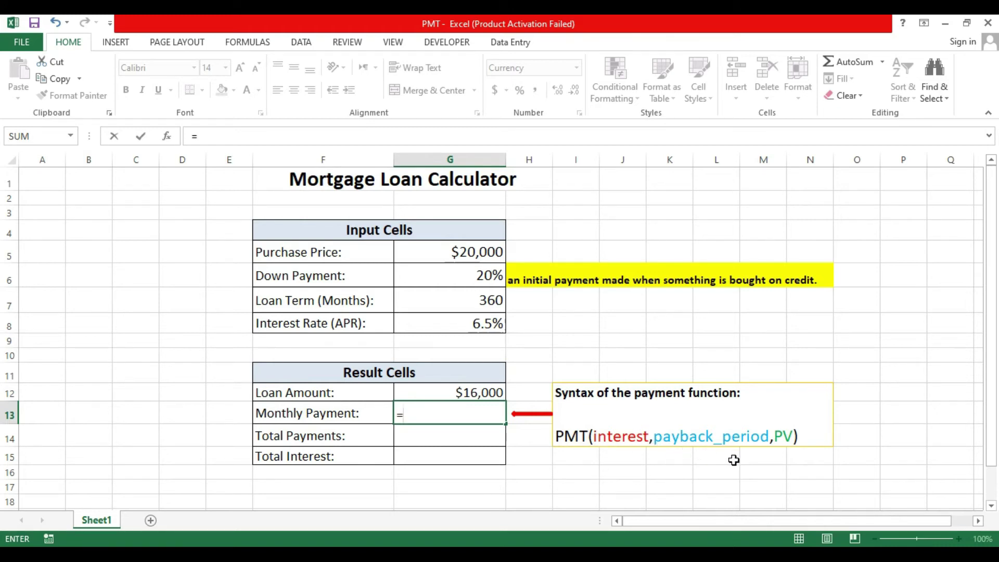
{"action": "type", "text": "pmt"}
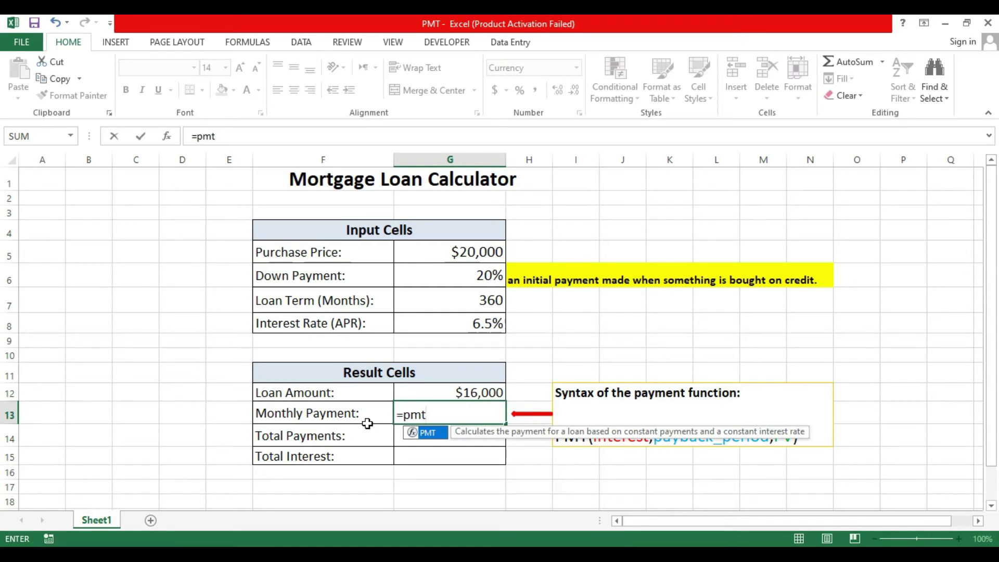
{"action": "key", "text": "Tab"}
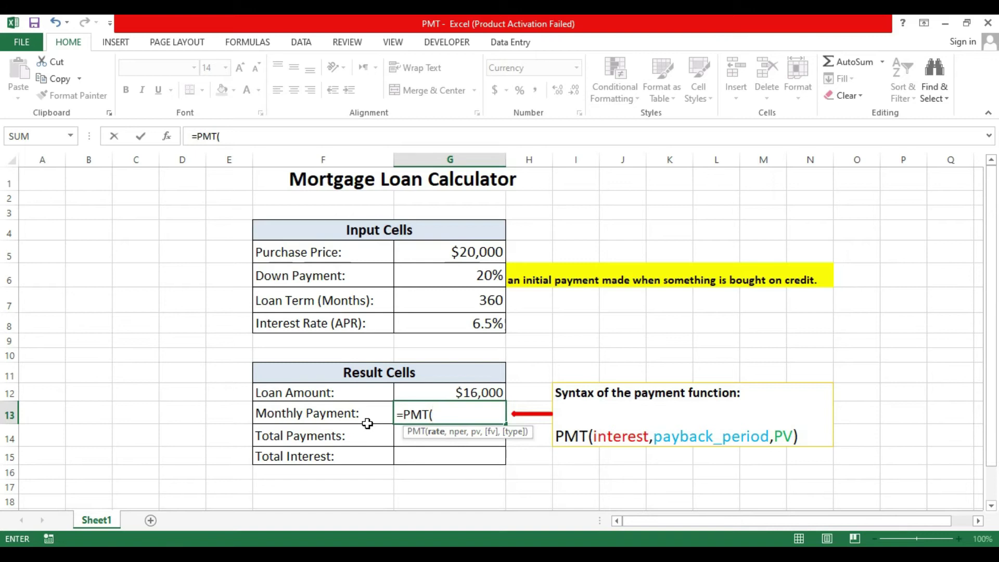
{"action": "left_click", "coordinate": [466, 326]}
{"action": "type", "text": "/12"}
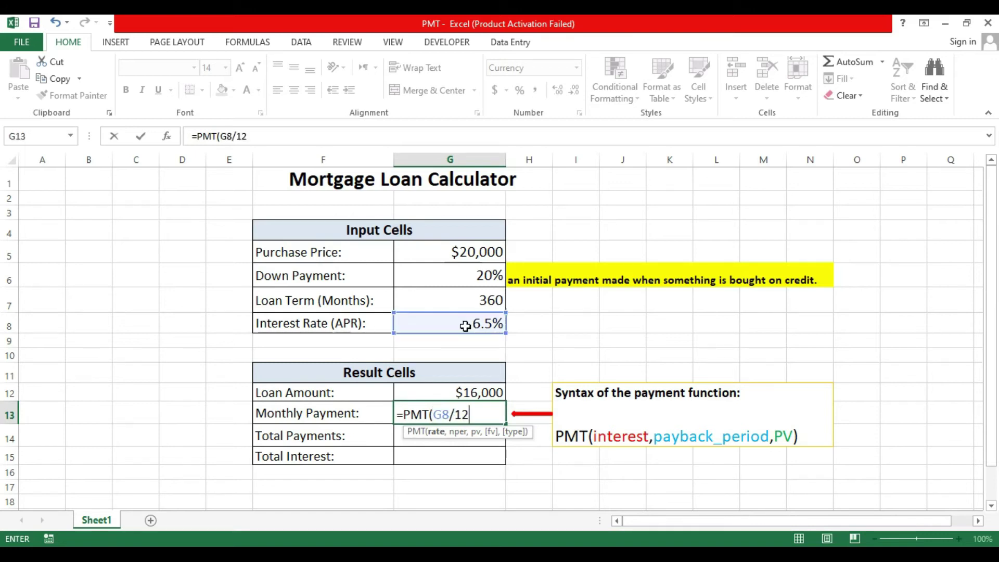
{"action": "type", "text": ","}
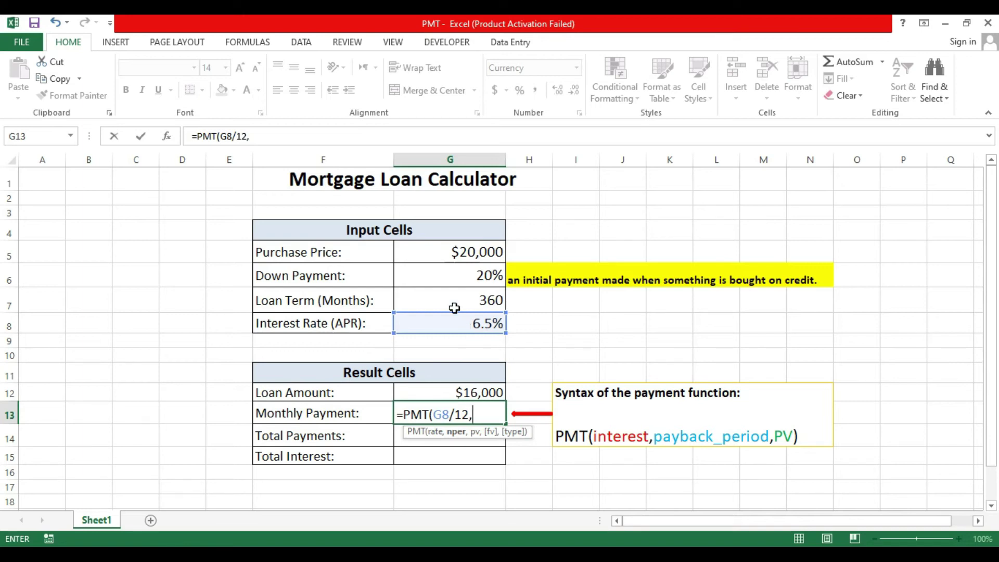
{"action": "left_click", "coordinate": [471, 302]}
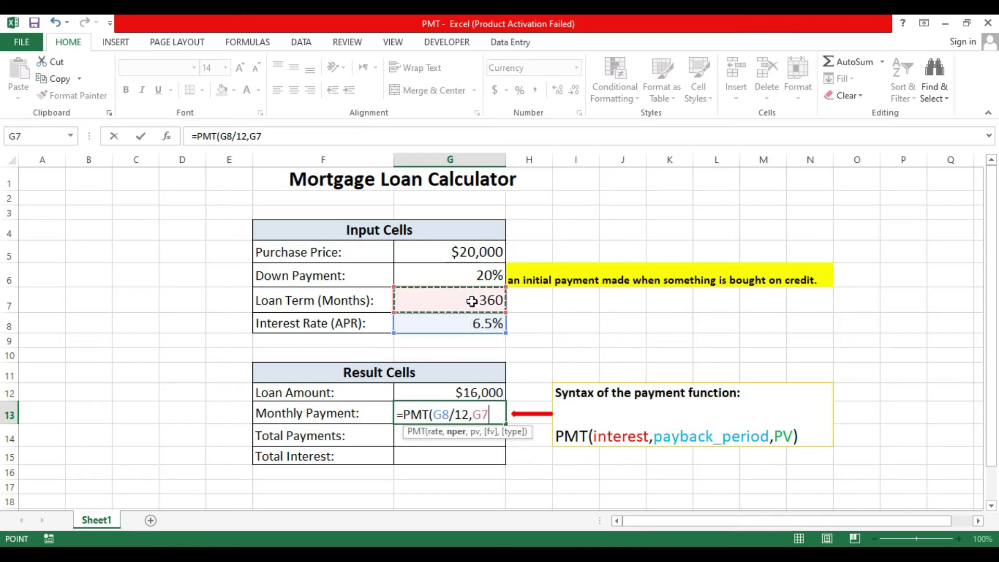
{"action": "type", "text": ","}
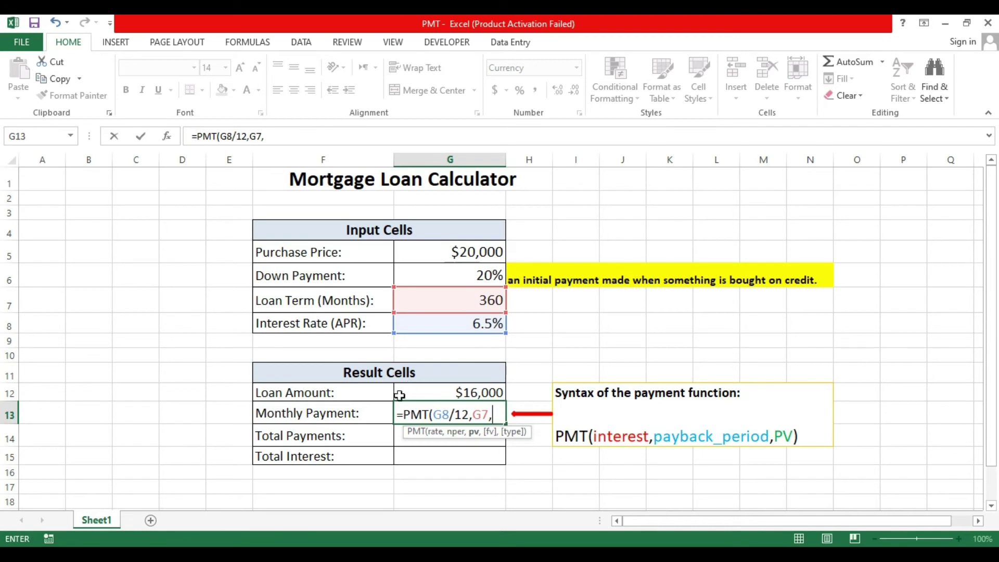
{"action": "left_click", "coordinate": [469, 398]}
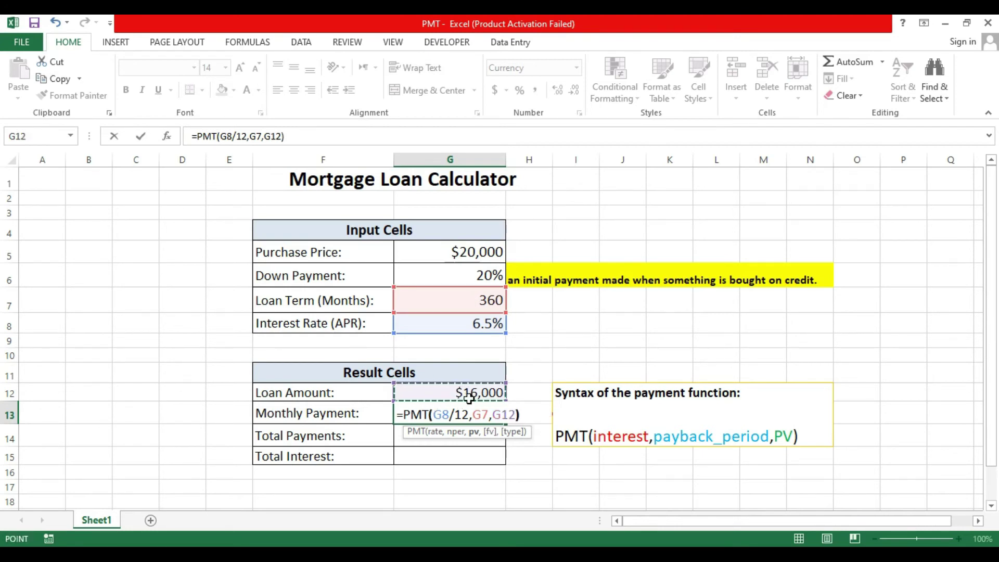
{"action": "key", "text": "Return"}
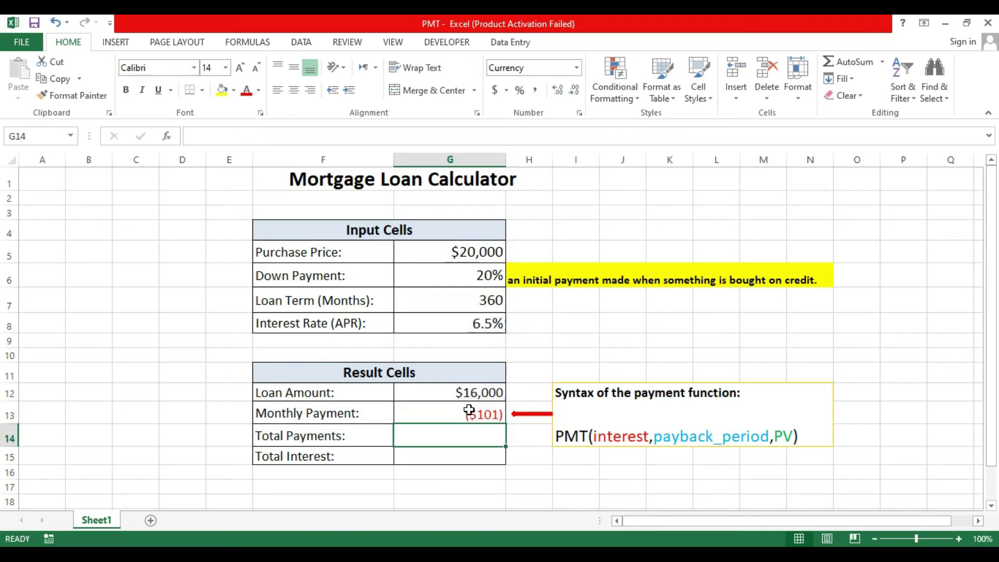
- Check that G13 keeps its currency number format in Format Cells
{"action": "left_click", "coordinate": [471, 416]}
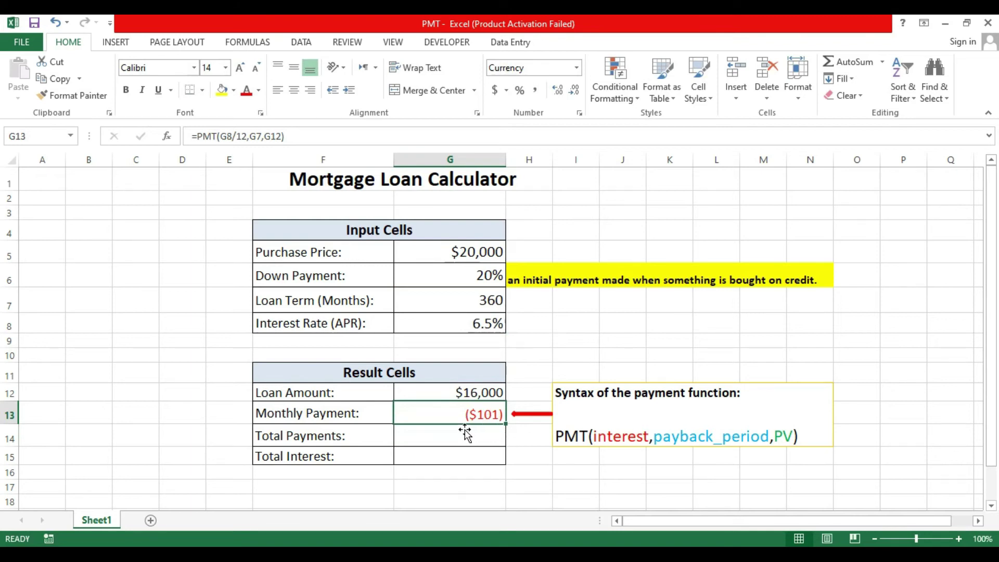
{"action": "left_click", "coordinate": [579, 113]}
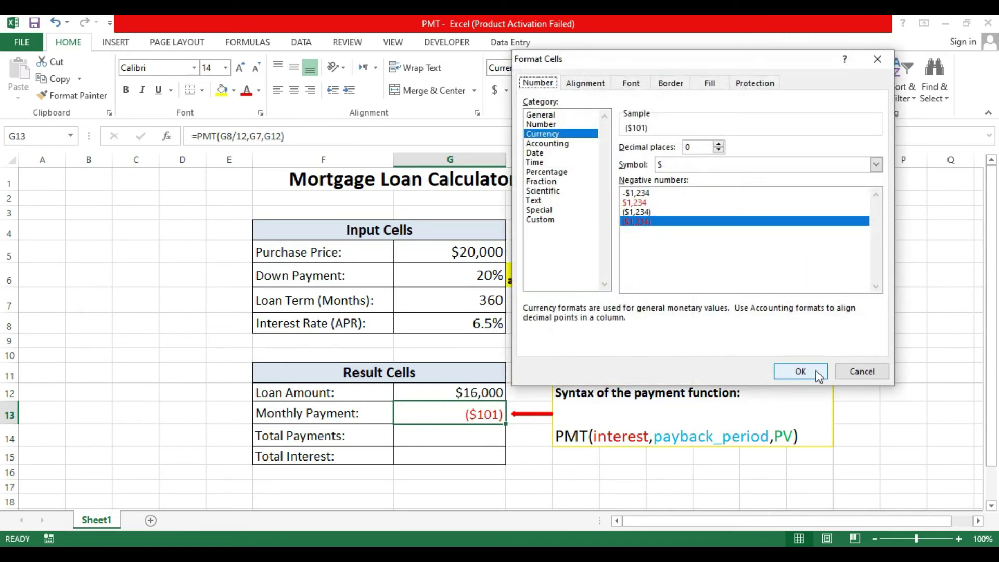
{"action": "left_click", "coordinate": [794, 375]}
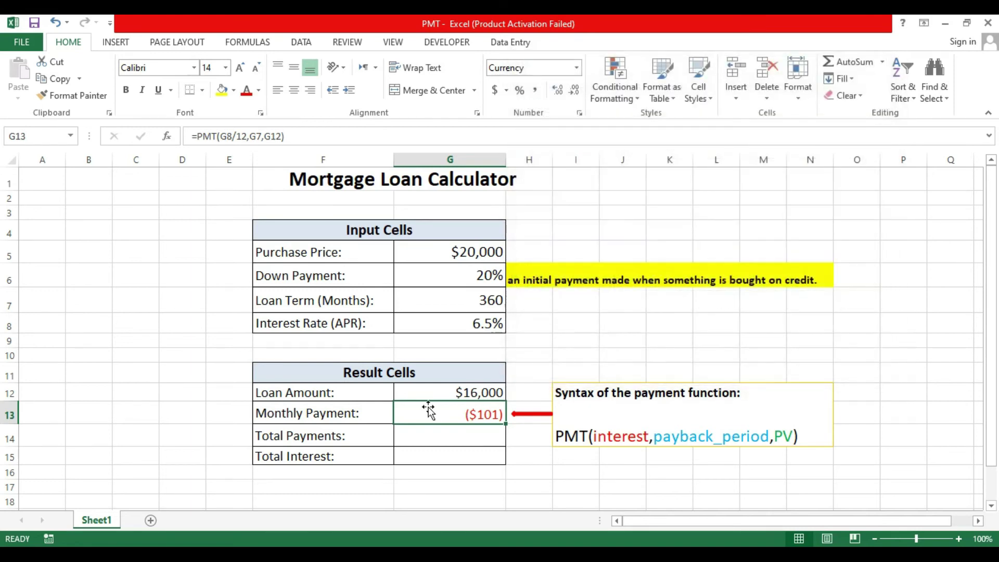
- Negate the payment formula to =-PMT(G8/12,G7,G12) so it shows a positive $101
{"action": "left_click", "coordinate": [202, 138]}
{"action": "key", "text": "Home"}
{"action": "key", "text": "Right"}
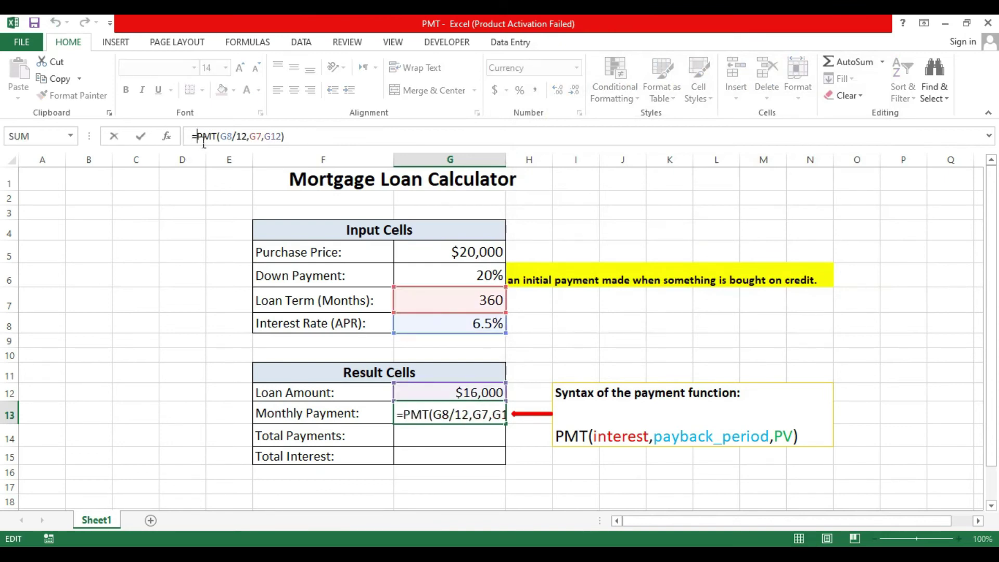
{"action": "type", "text": "-"}
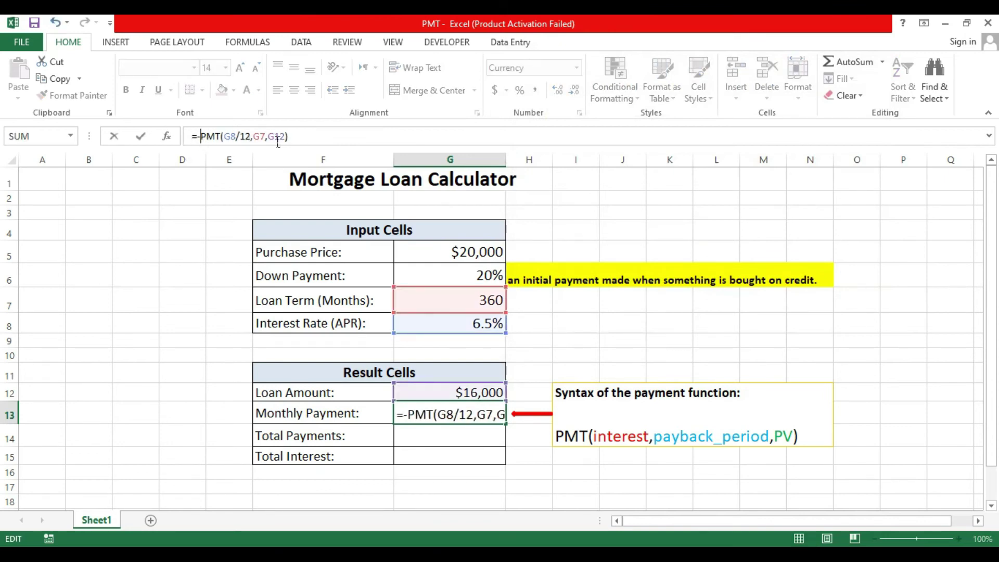
{"action": "key", "text": "Return"}
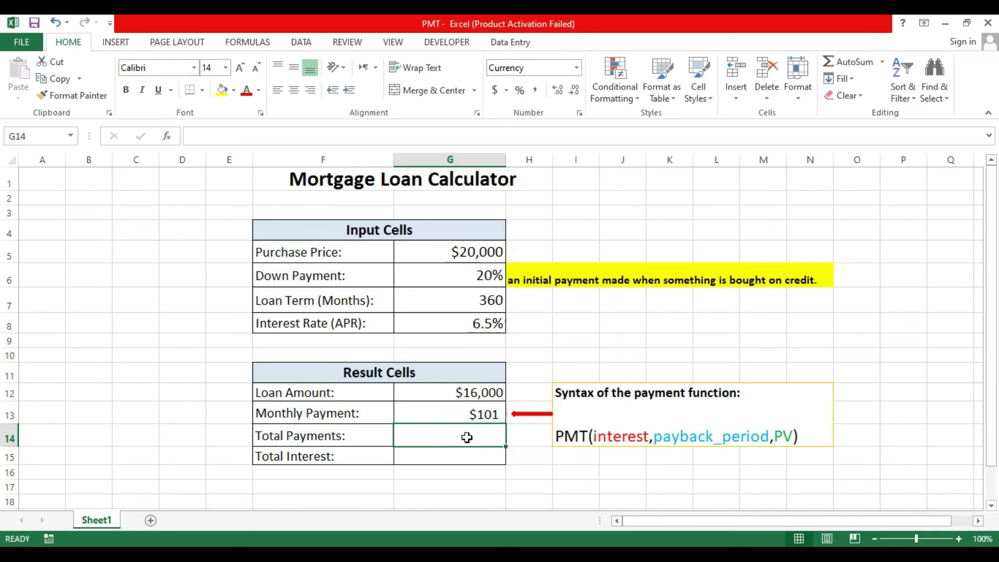
- Enter =G13*G7 in the Total Payments cell G14, giving $36,407
{"action": "type", "text": "="}
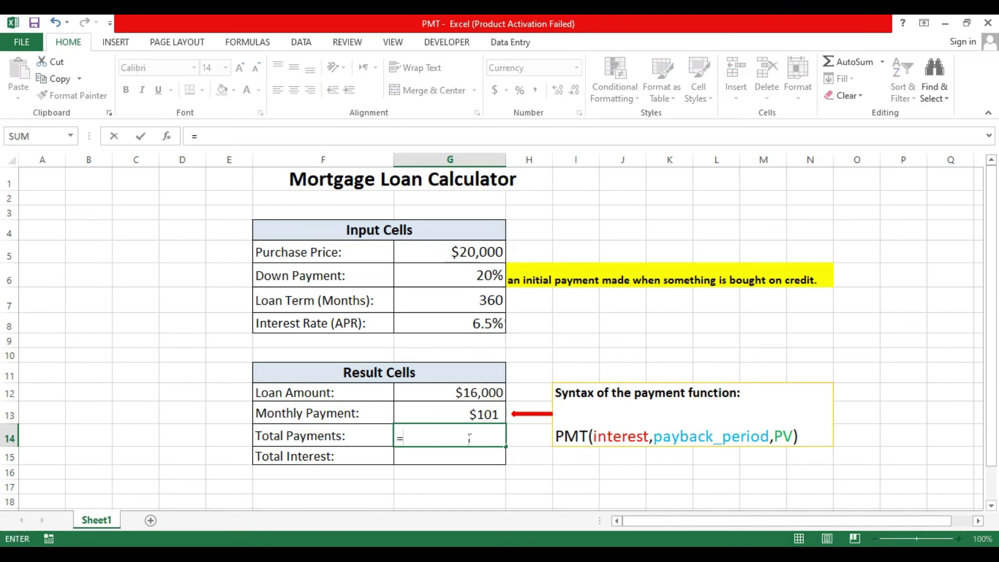
{"action": "left_click", "coordinate": [463, 417]}
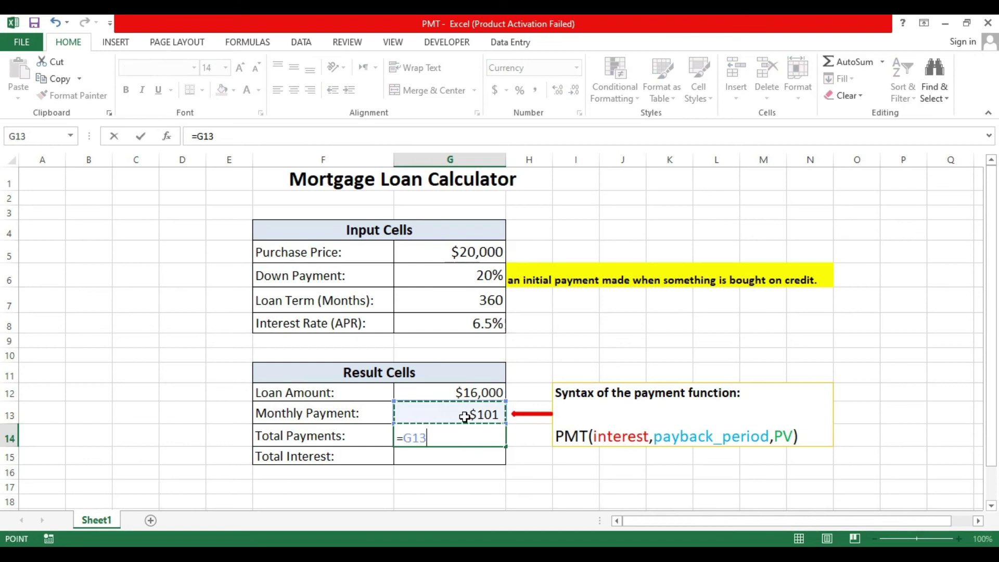
{"action": "type", "text": "*"}
{"action": "left_click", "coordinate": [458, 304]}
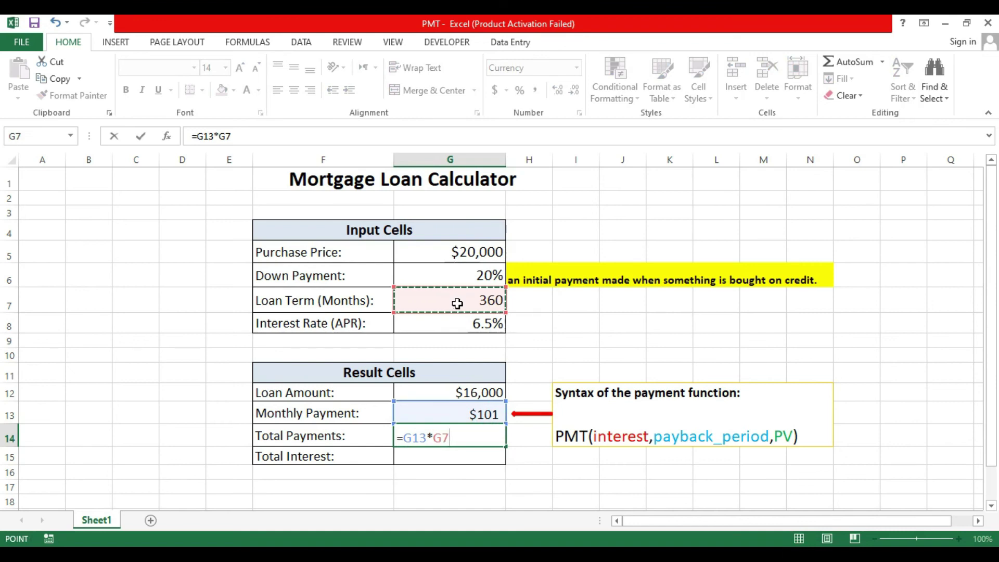
{"action": "key", "text": "Return"}
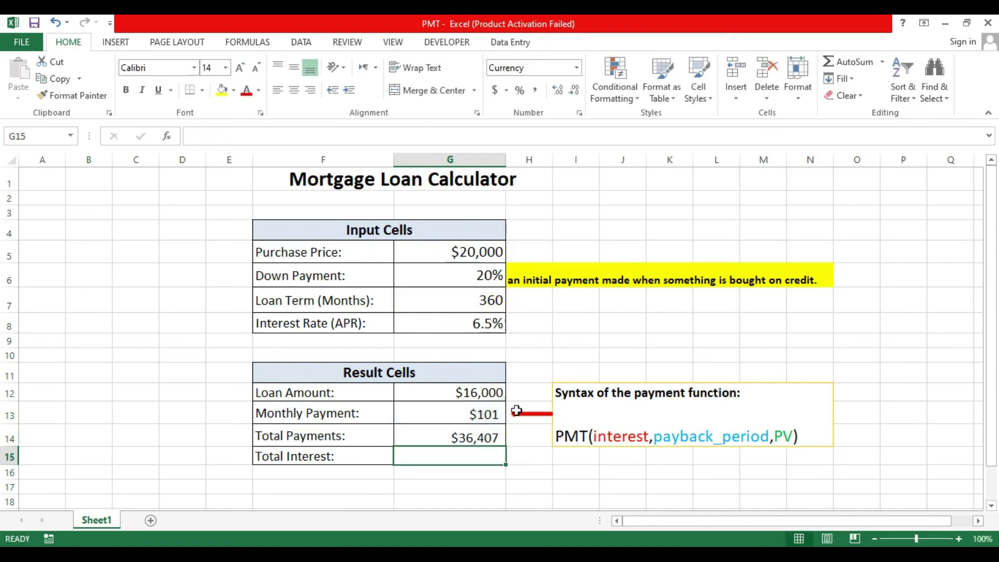
{"action": "left_click", "coordinate": [473, 434]}
- Enter =G14-G12 in the Total Interest cell G15, giving $20,407
{"action": "left_click", "coordinate": [475, 466]}
{"action": "type", "text": "="}
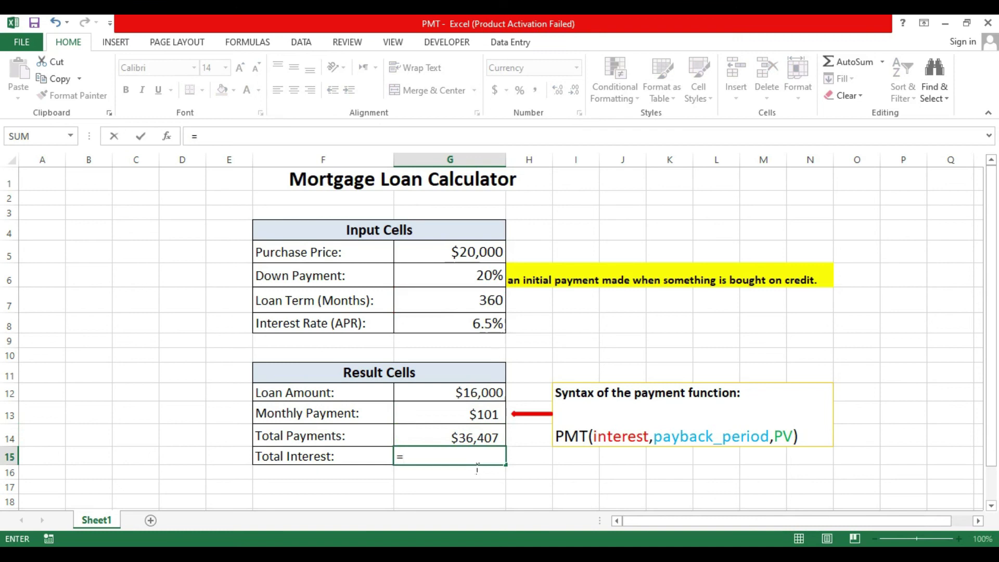
{"action": "left_click", "coordinate": [483, 436]}
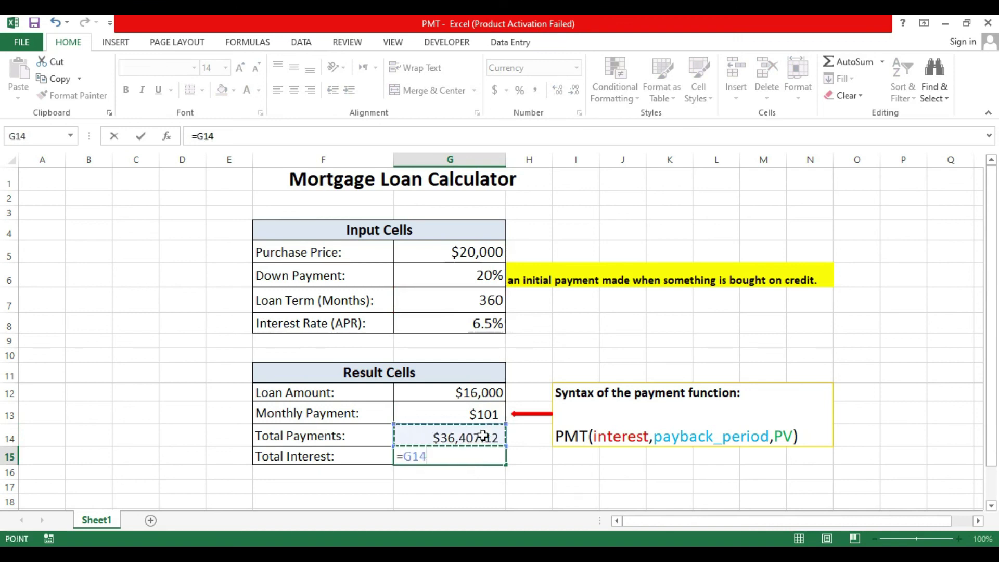
{"action": "type", "text": "-"}
{"action": "left_click", "coordinate": [473, 398]}
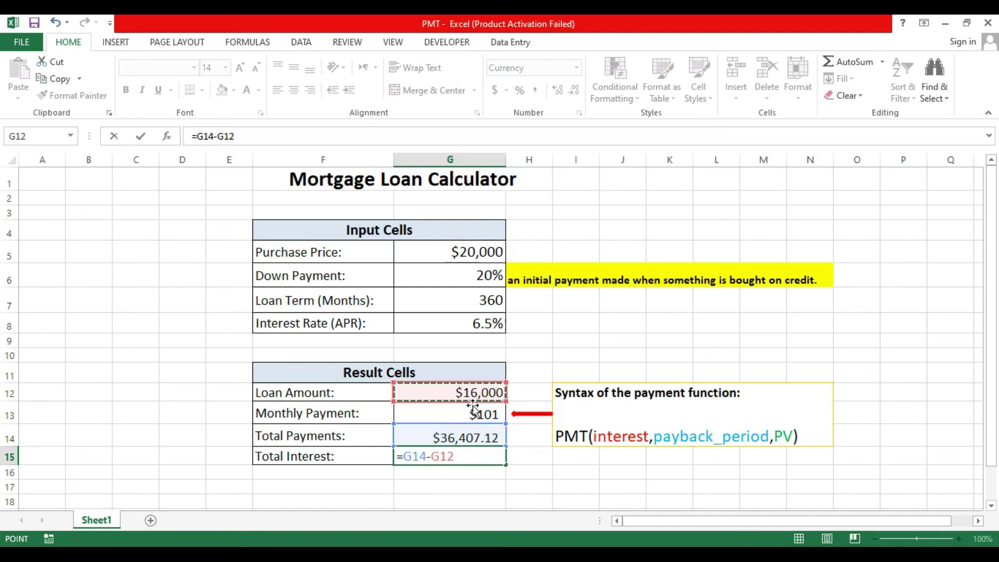
{"action": "key", "text": "Return"}
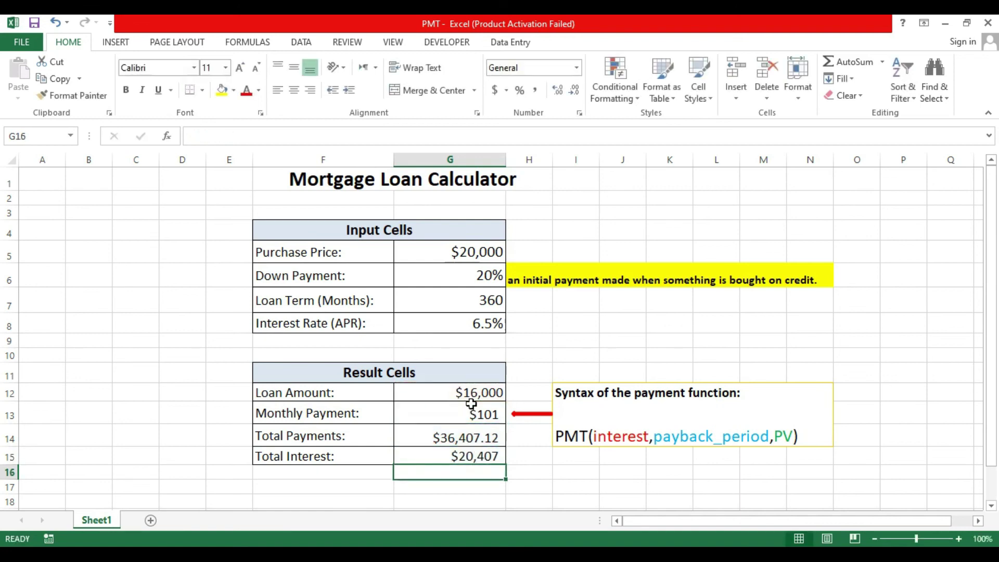
- Remove the decimal places from G14 so Total Payments reads $36,407
{"action": "left_click", "coordinate": [472, 439]}
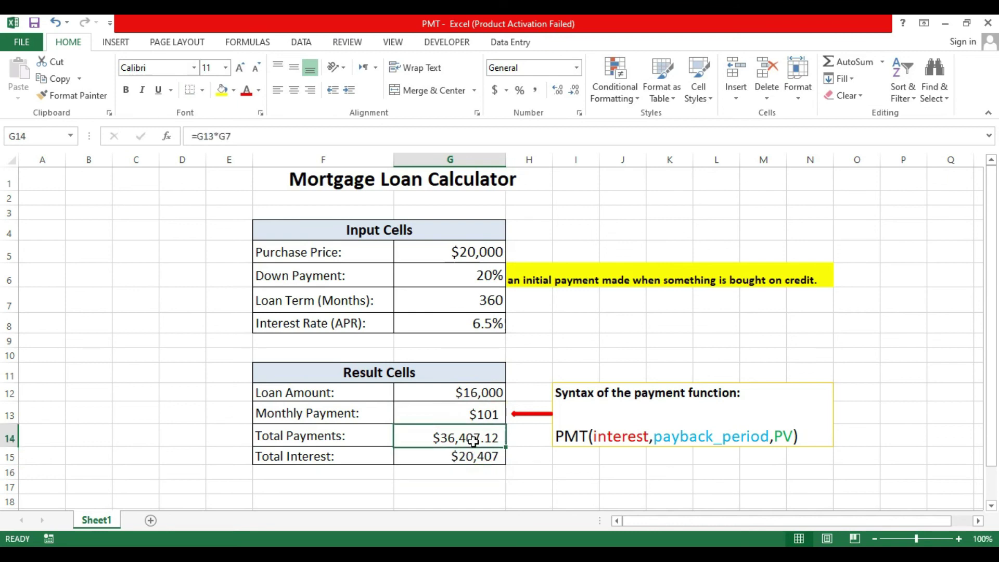
{"action": "left_click", "coordinate": [576, 90]}
{"action": "left_click", "coordinate": [577, 90]}
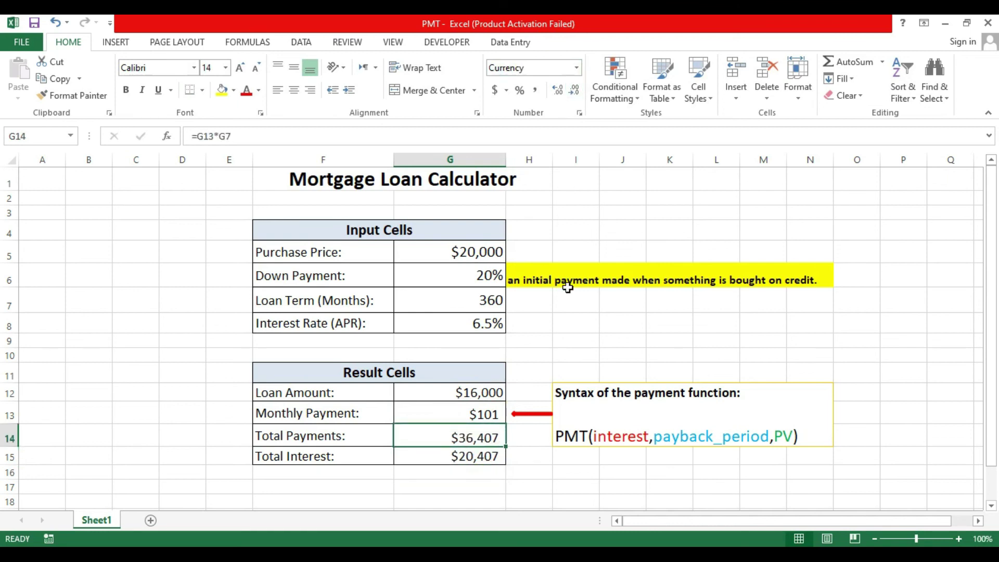